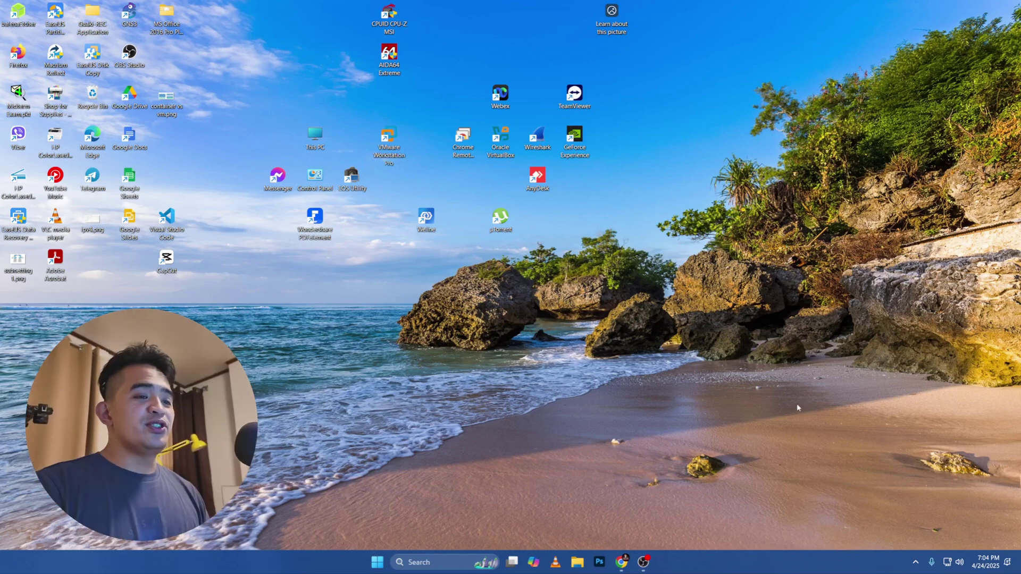
# In a new Chrome tab, search Google for 'bluestacks' and open the BlueStacks 5 result.
pyautogui.click(620, 563)
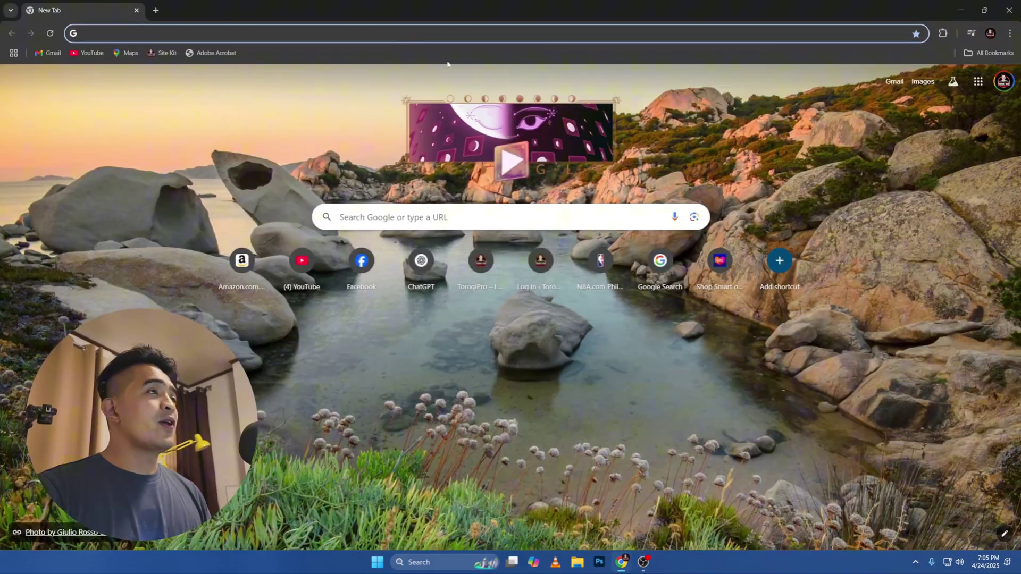
pyautogui.click(393, 33)
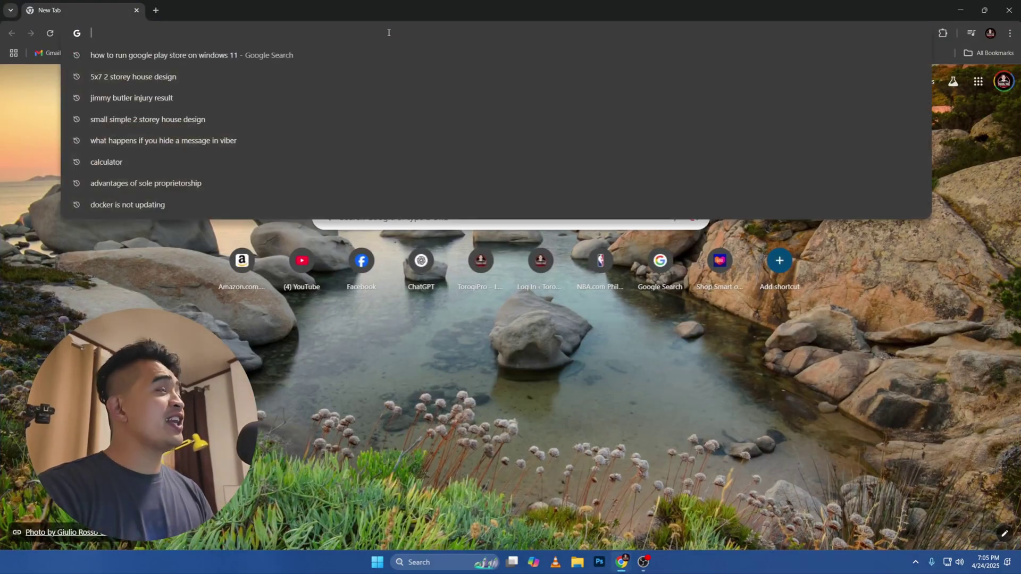
pyautogui.write('bluestac')
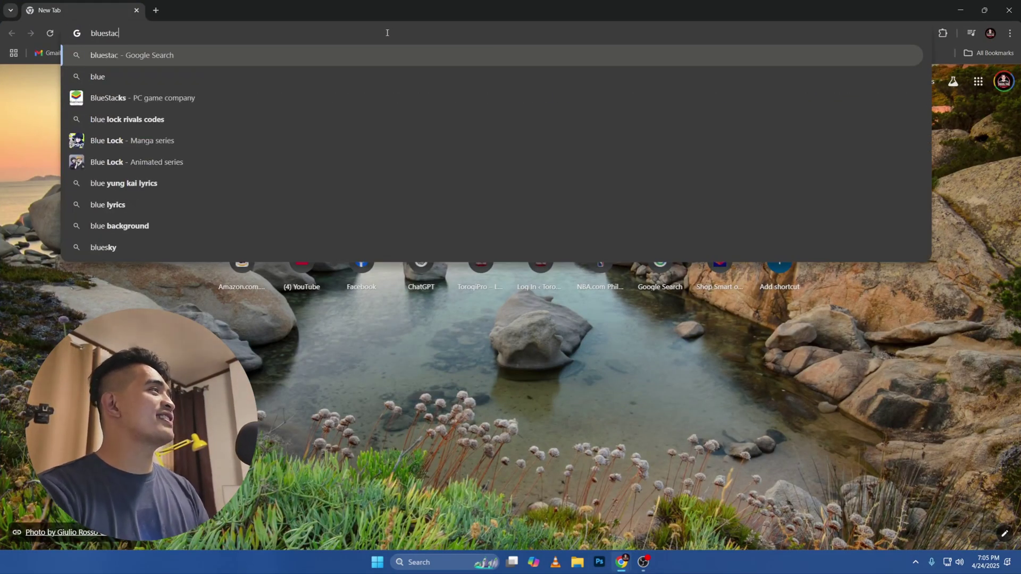
pyautogui.write('ks')
pyautogui.press('Return')
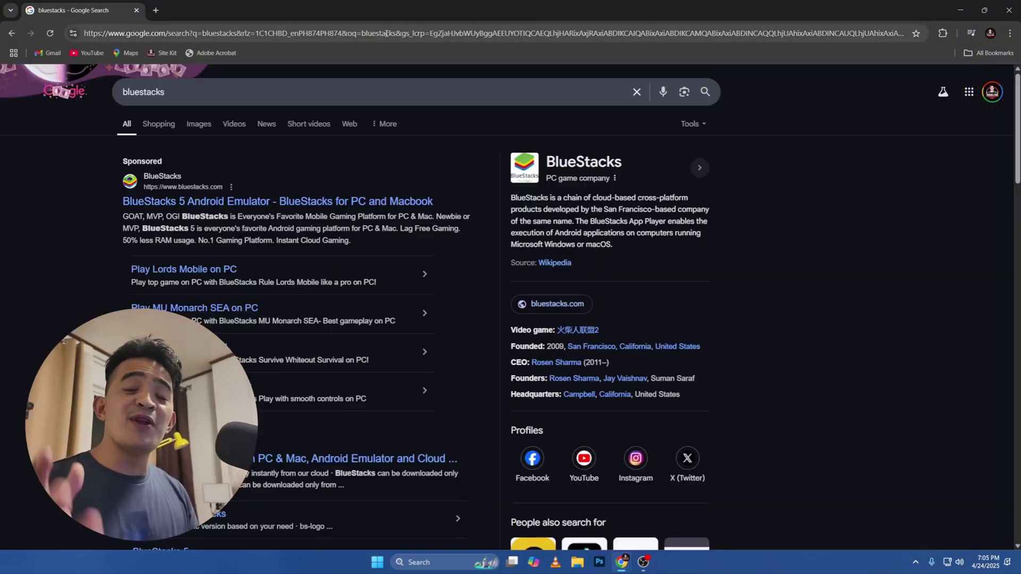
pyautogui.click(212, 203)
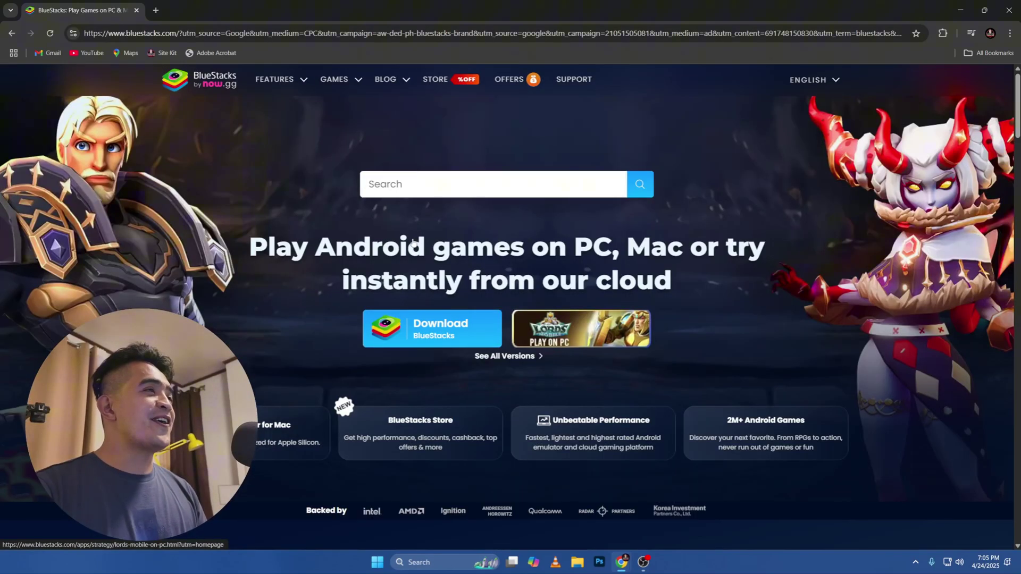
# Download the BlueStacks installer and open the finished file from Chrome's downloads.
pyautogui.click(475, 340)
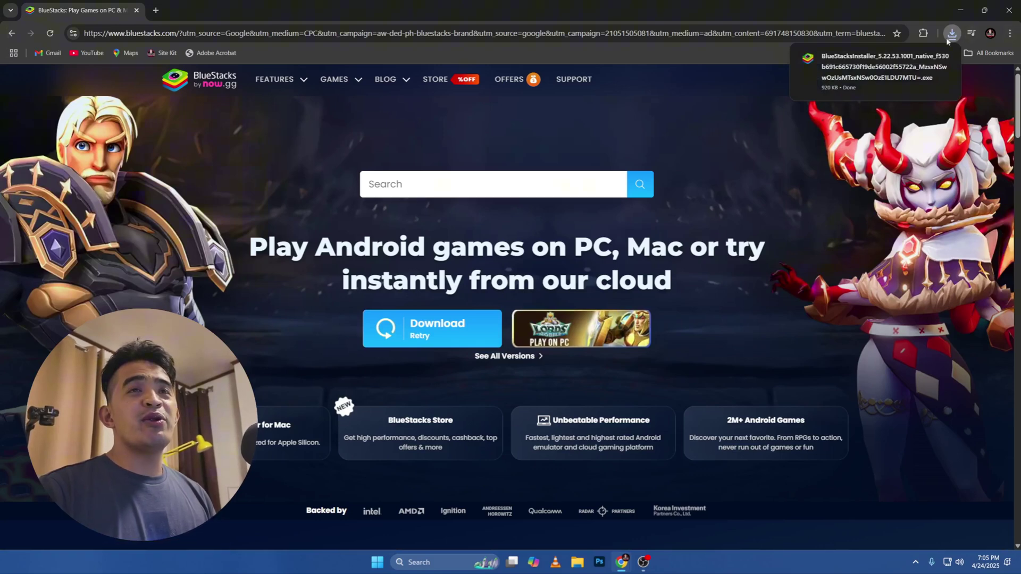
pyautogui.moveTo(873, 71)
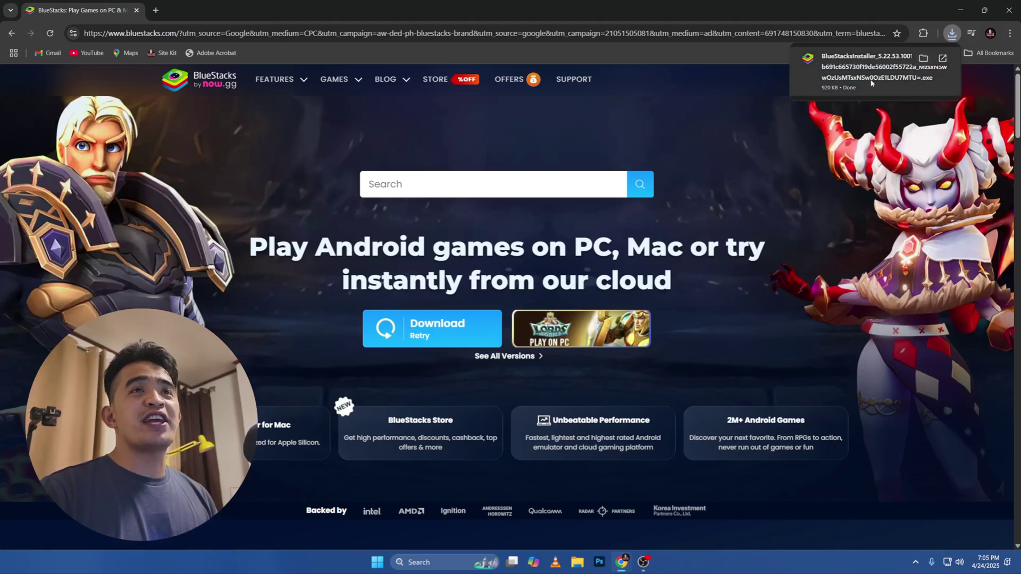
pyautogui.click(877, 68)
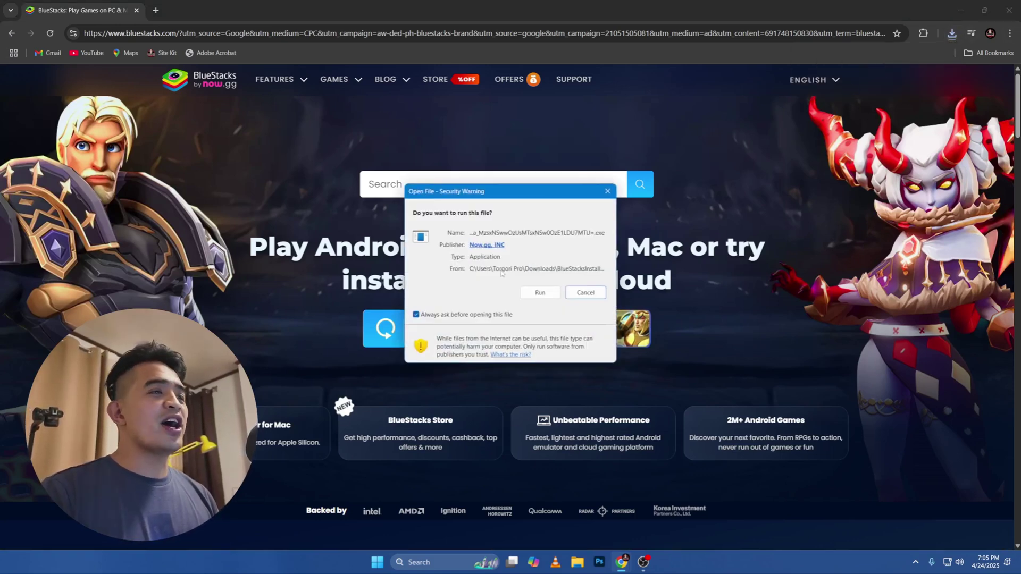
# Allow the installer to run, choose Install now at the default location, and accept the terms.
pyautogui.click(532, 294)
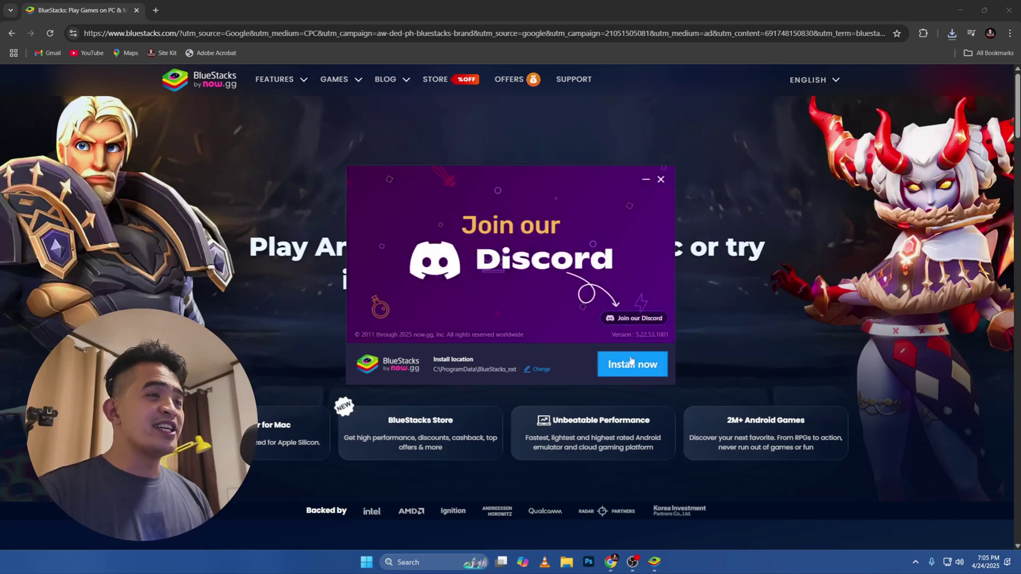
pyautogui.click(628, 369)
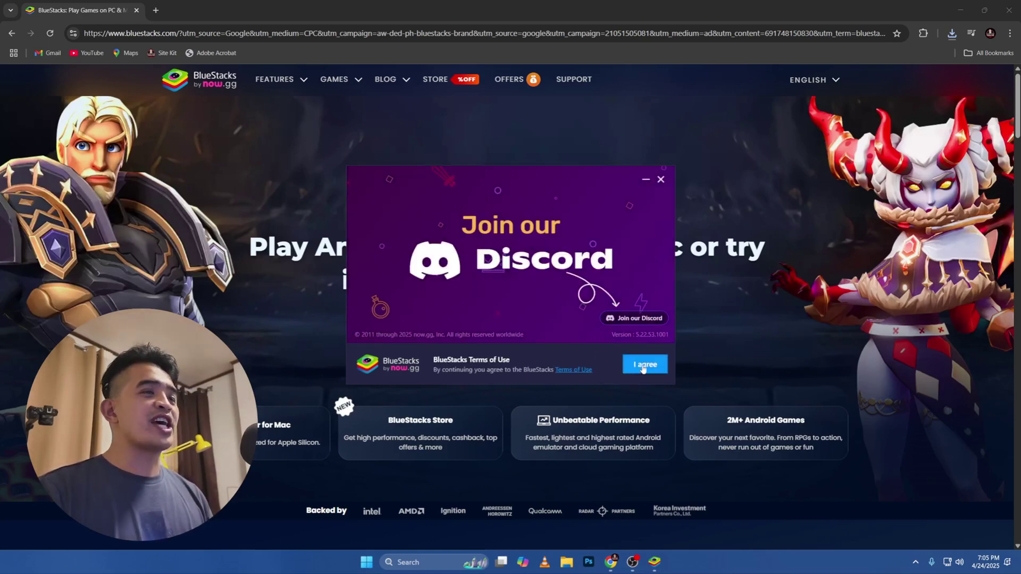
pyautogui.click(643, 366)
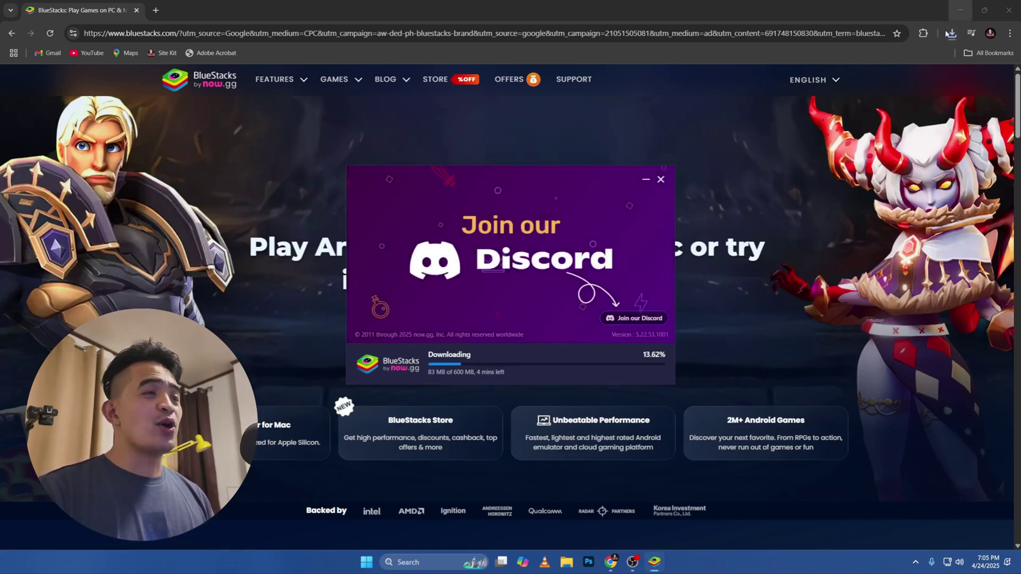
# Minimize Chrome and move the installer window higher while BlueStacks downloads, then open the Discord invite.
pyautogui.click(962, 10)
pyautogui.moveTo(519, 192)
pyautogui.mouseDown()
pyautogui.moveTo(525, 153)
pyautogui.moveTo(497, 149)
pyautogui.mouseUp()
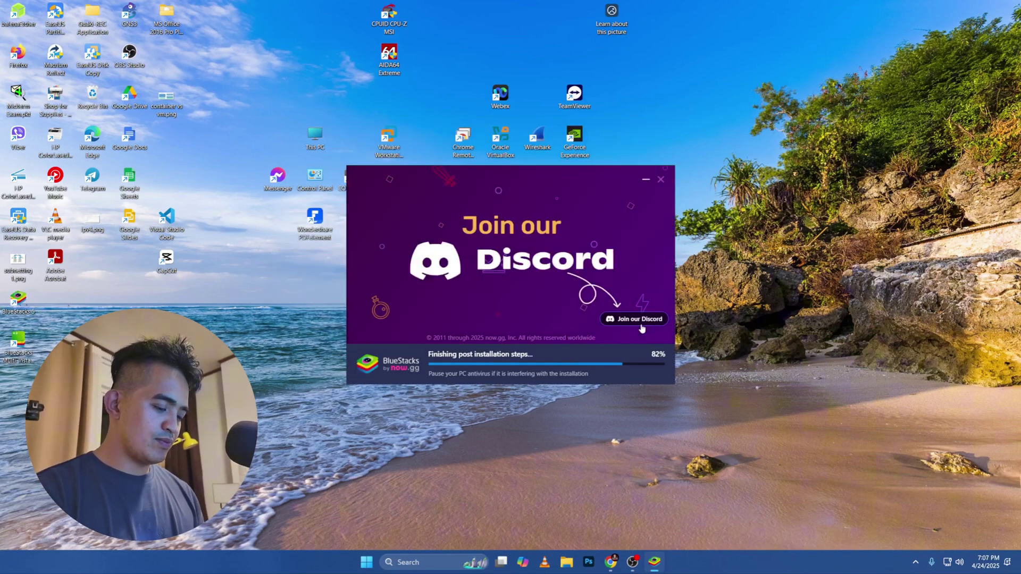
pyautogui.click(641, 324)
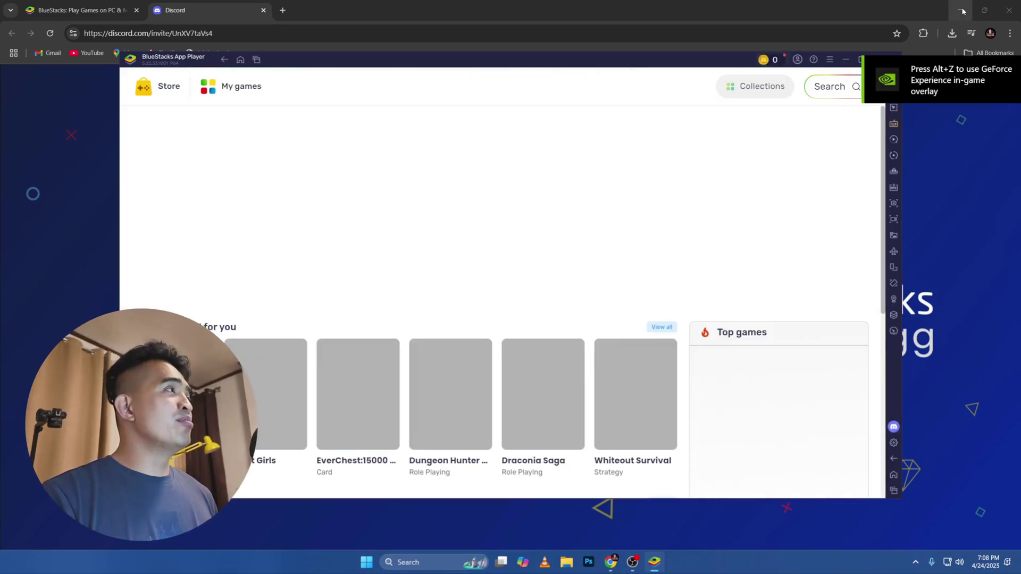
# Skip the game advert, reposition the BlueStacks window, and open System apps under My games.
pyautogui.click(963, 11)
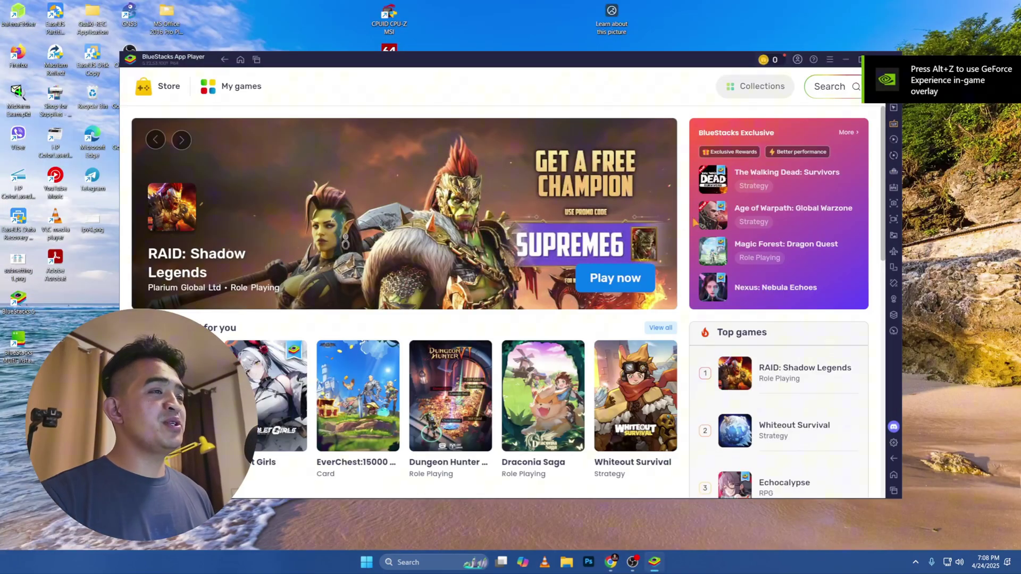
pyautogui.moveTo(479, 58); pyautogui.dragTo(416, 46)
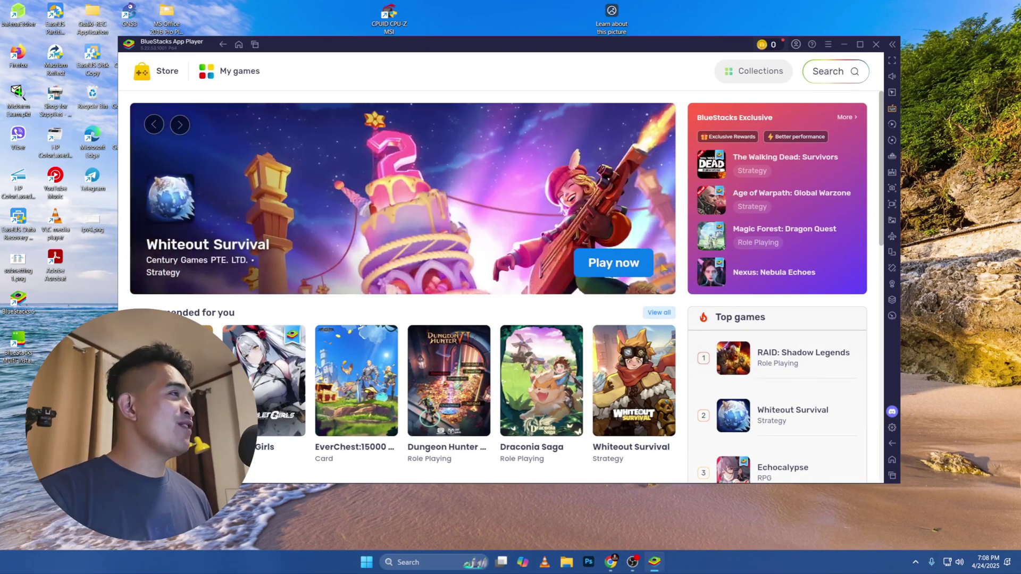
pyautogui.click(230, 71)
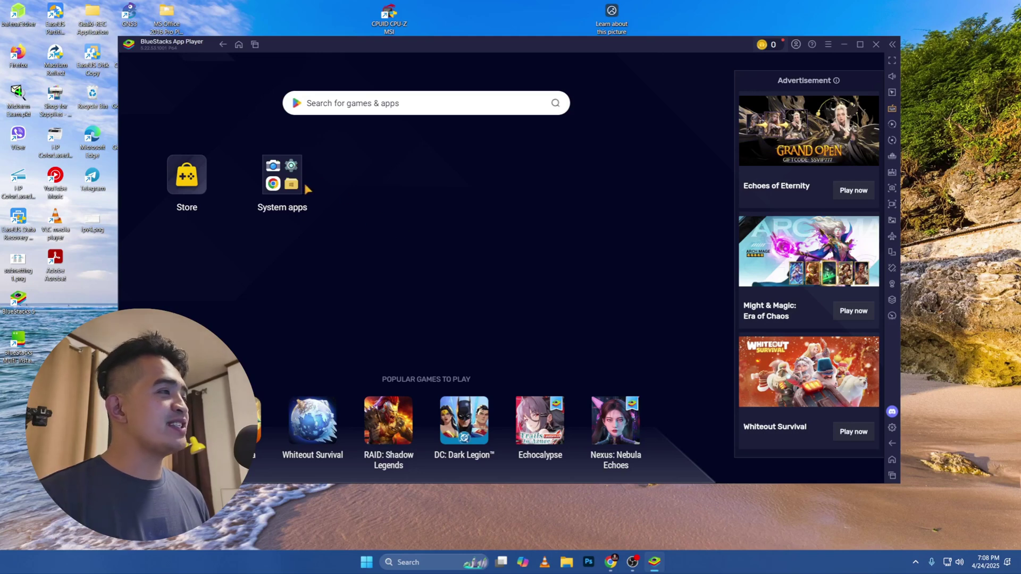
pyautogui.click(284, 174)
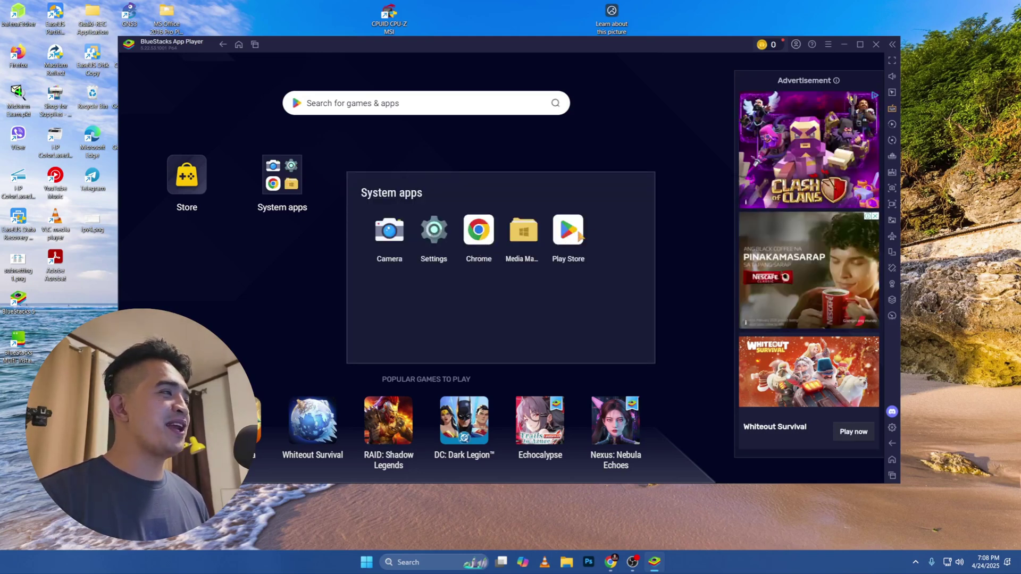
# Launch Play Store, sign in with Google, accept Google services, and opt in to deal notifications.
pyautogui.click(579, 234)
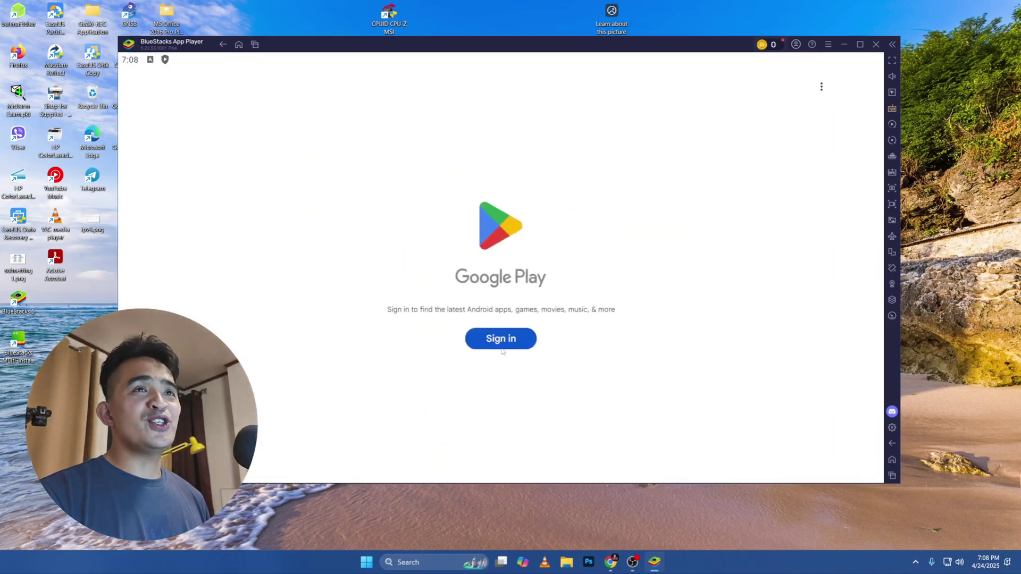
pyautogui.click(502, 343)
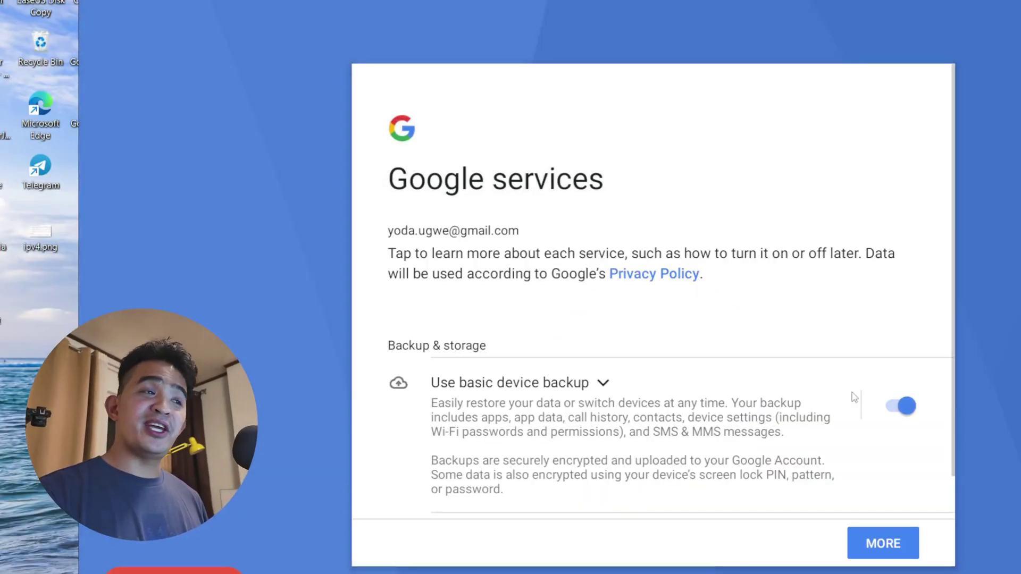
pyautogui.scroll(-3, 853, 399)
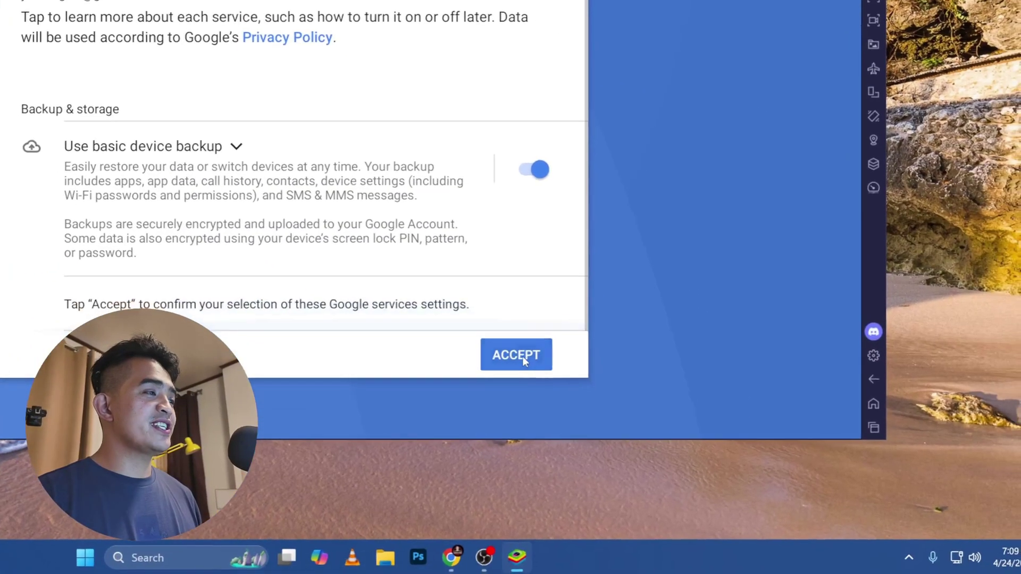
pyautogui.click(522, 360)
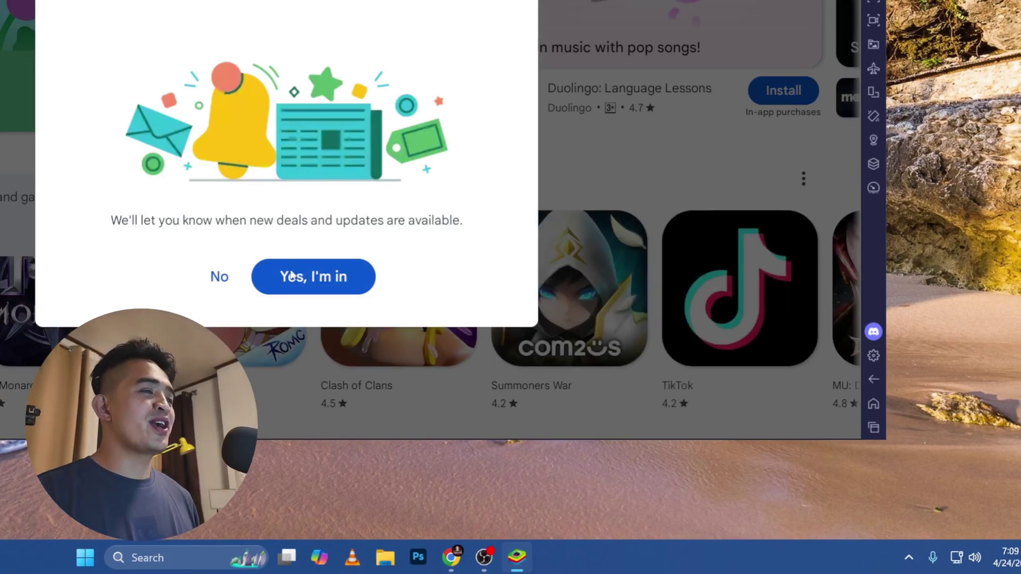
pyautogui.click(305, 276)
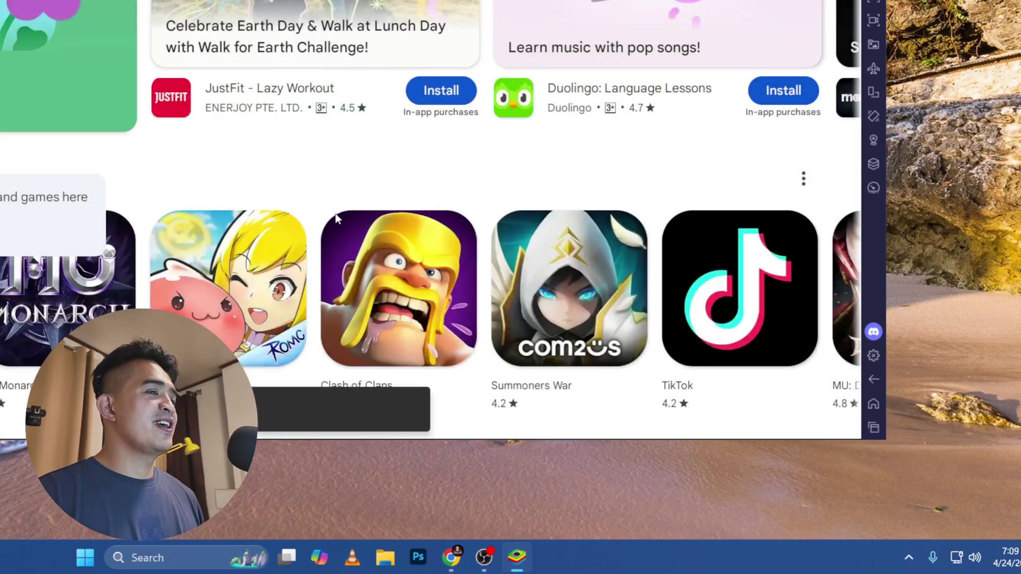
pyautogui.scroll(-3, 335, 218)
pyautogui.scroll(-2, 558, 303)
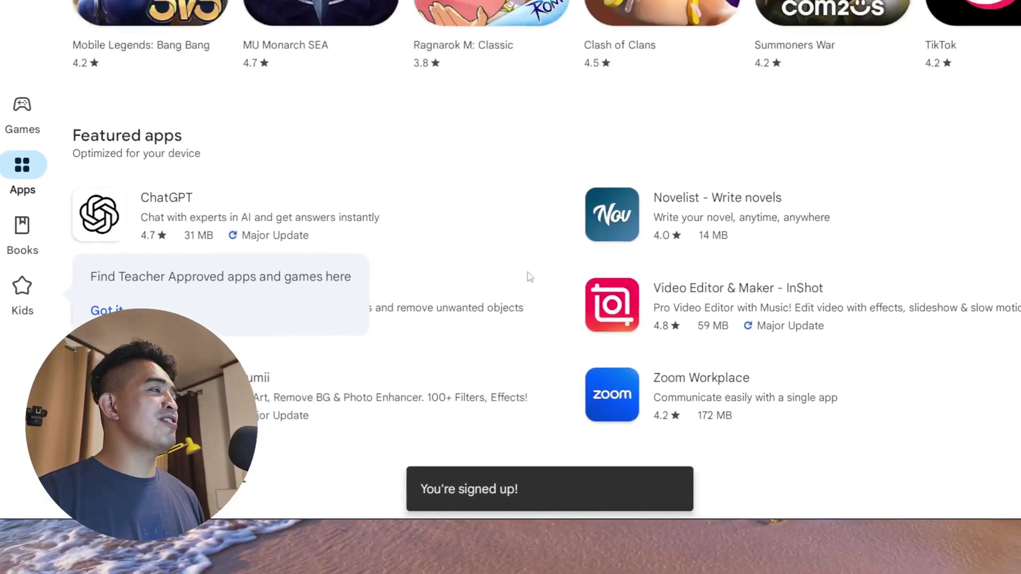
pyautogui.scroll(2, 533, 272)
pyautogui.scroll(3, 526, 275)
pyautogui.scroll(-3, 527, 275)
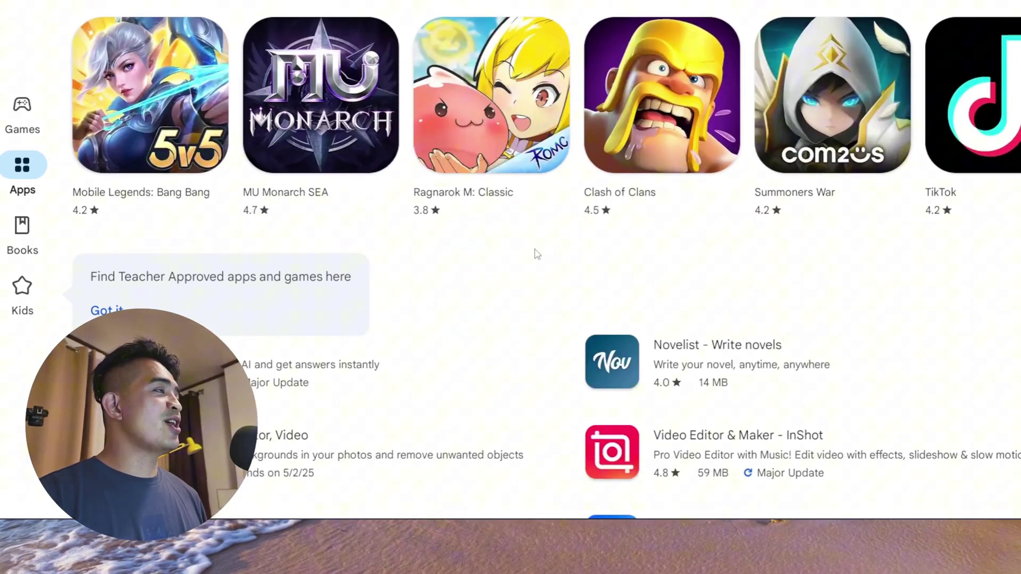
pyautogui.scroll(3, 536, 254)
pyautogui.scroll(-4, 540, 248)
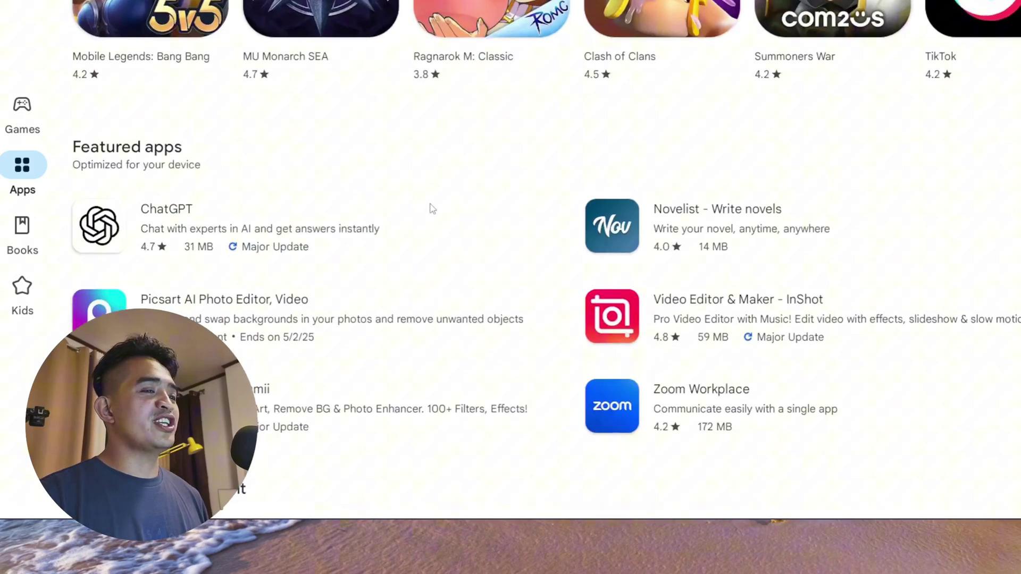
pyautogui.scroll(-3, 479, 211)
pyautogui.scroll(-3, 520, 295)
pyautogui.scroll(-3, 638, 327)
pyautogui.scroll(-3, 656, 331)
pyautogui.scroll(3, 645, 354)
pyautogui.scroll(3, 606, 348)
pyautogui.scroll(3, 559, 339)
pyautogui.scroll(3, 522, 332)
pyautogui.scroll(3, 525, 337)
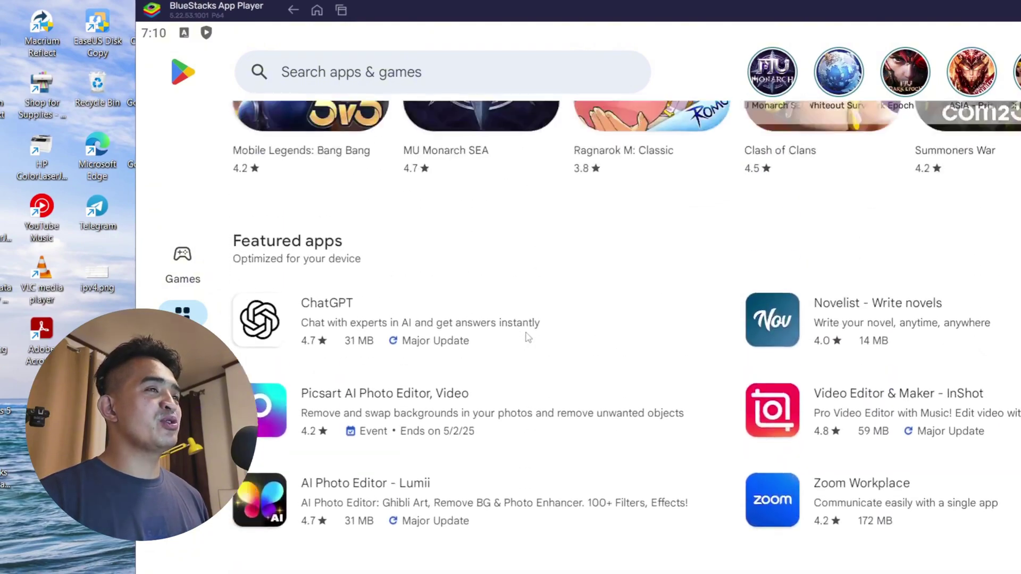
pyautogui.scroll(2, 529, 342)
# Open the Clash of Clans page and start installing the 360 MB game.
pyautogui.click(807, 221)
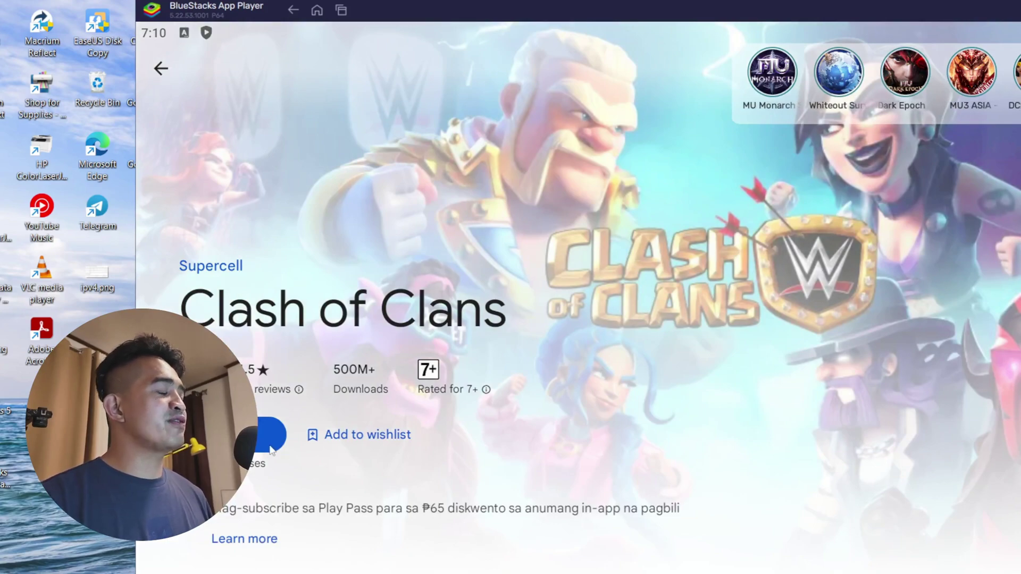
pyautogui.click(240, 434)
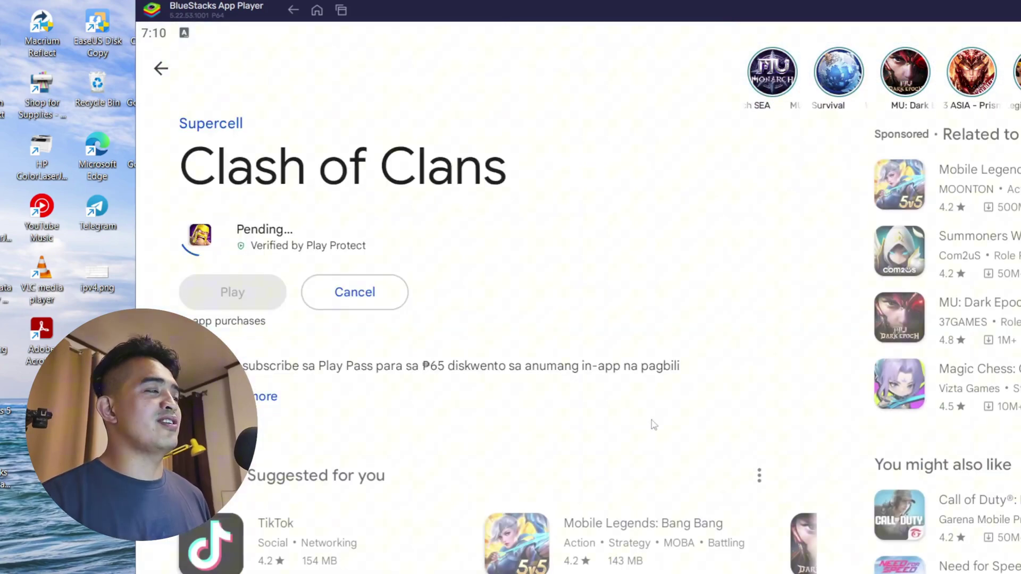
pyautogui.scroll(-1, 295, 292)
pyautogui.scroll(-2, 418, 211)
pyautogui.scroll(2, 418, 211)
pyautogui.scroll(1, 438, 237)
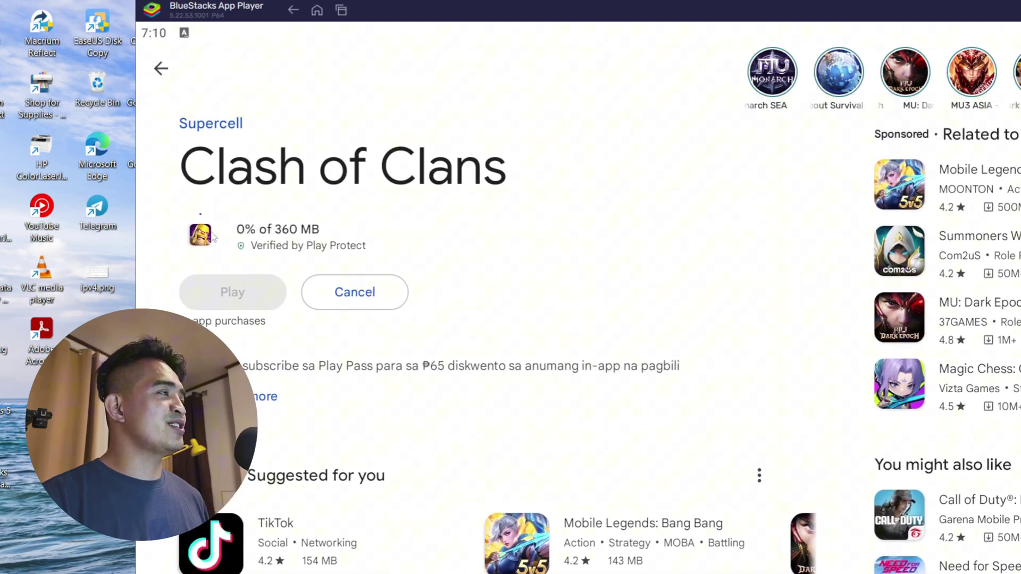
pyautogui.scroll(-2, 873, 423)
pyautogui.scroll(-3, 873, 423)
pyautogui.scroll(-3, 873, 424)
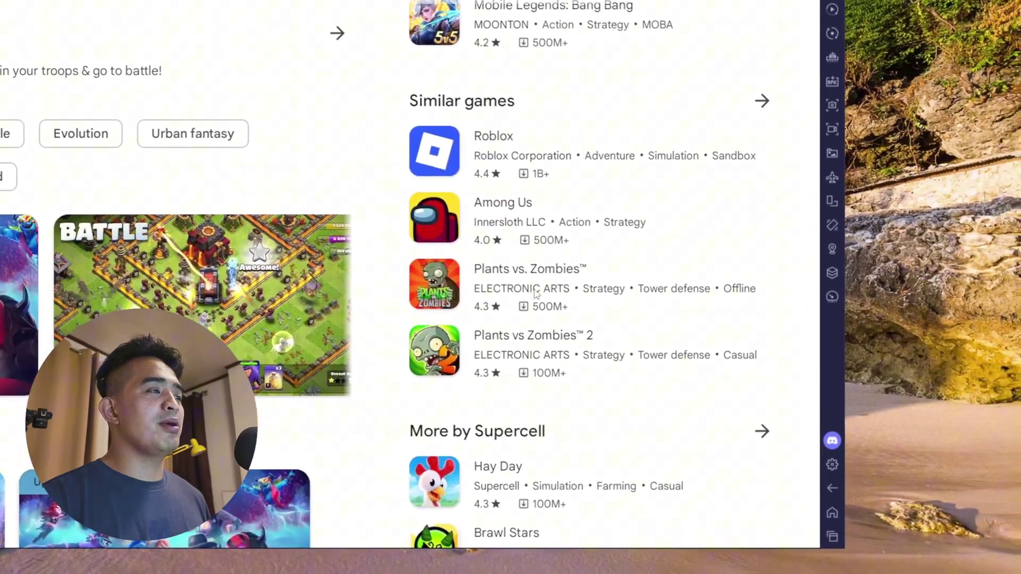
pyautogui.scroll(-1, 521, 295)
pyautogui.scroll(-3, 422, 303)
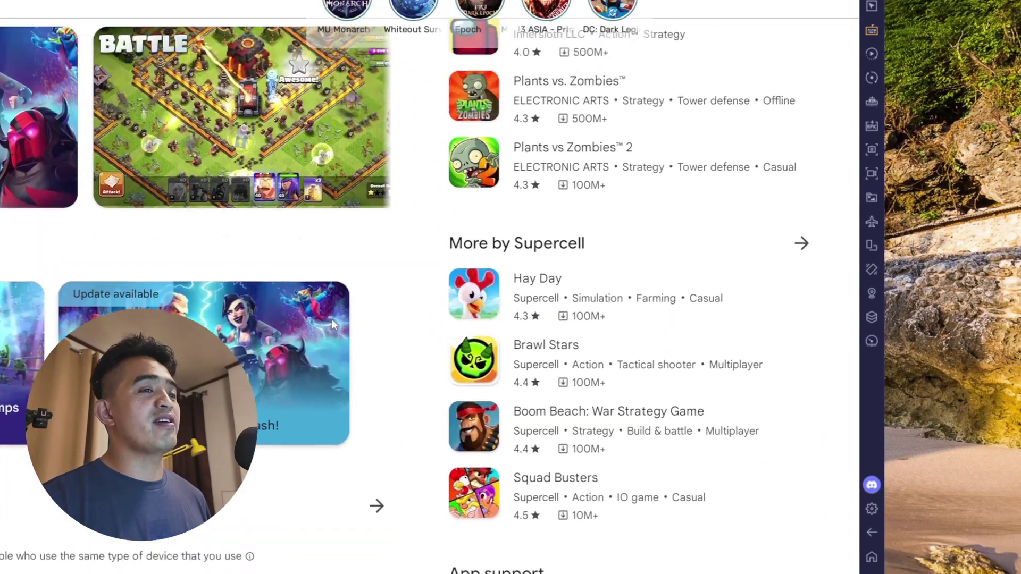
pyautogui.scroll(2, 506, 286)
pyautogui.scroll(2, 506, 286)
pyautogui.scroll(2, 456, 303)
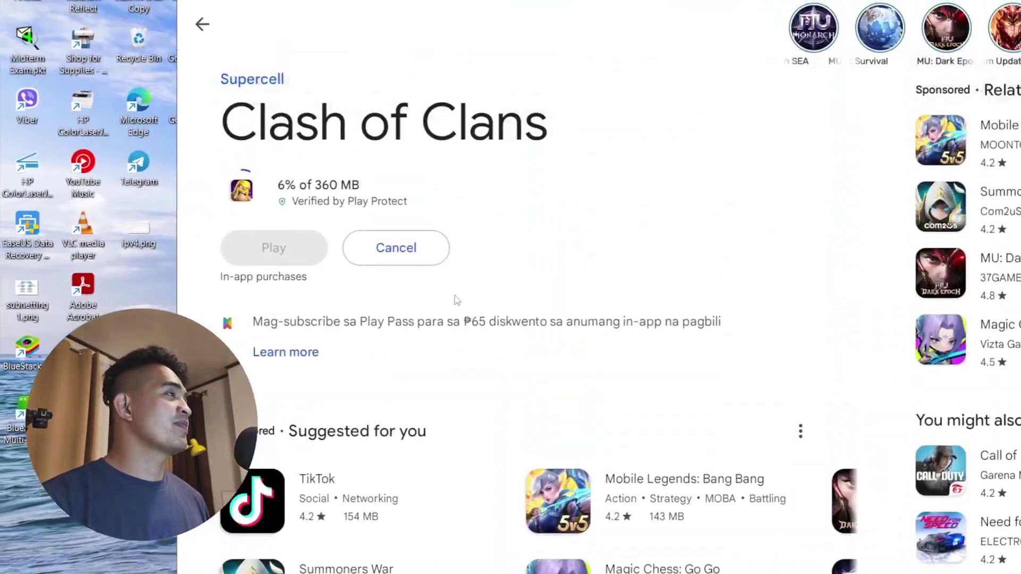